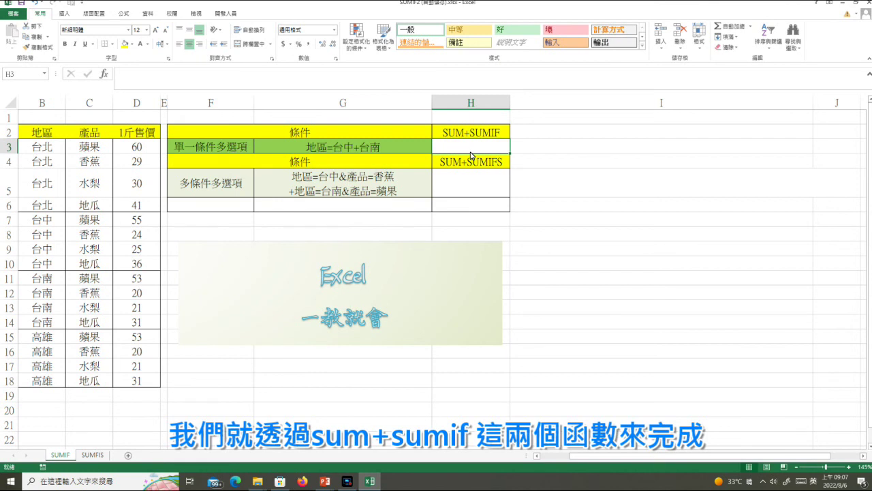
Start a SUM formula with a nested SUMIF in H3, using B3:B18 as the criteria range.
type("=su")
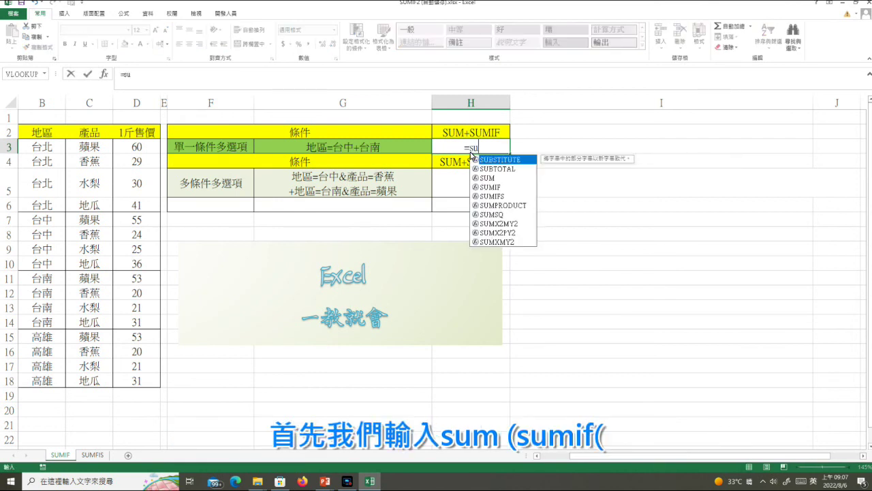
type("m(")
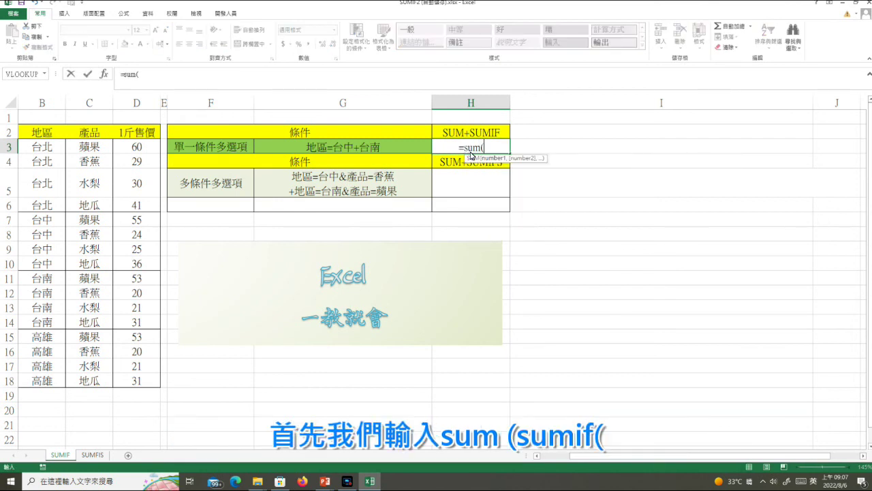
type("sumif")
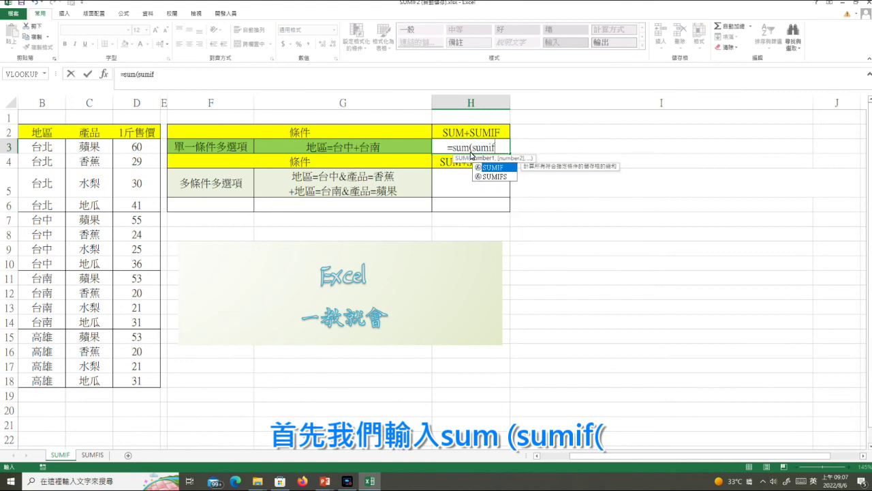
type("(")
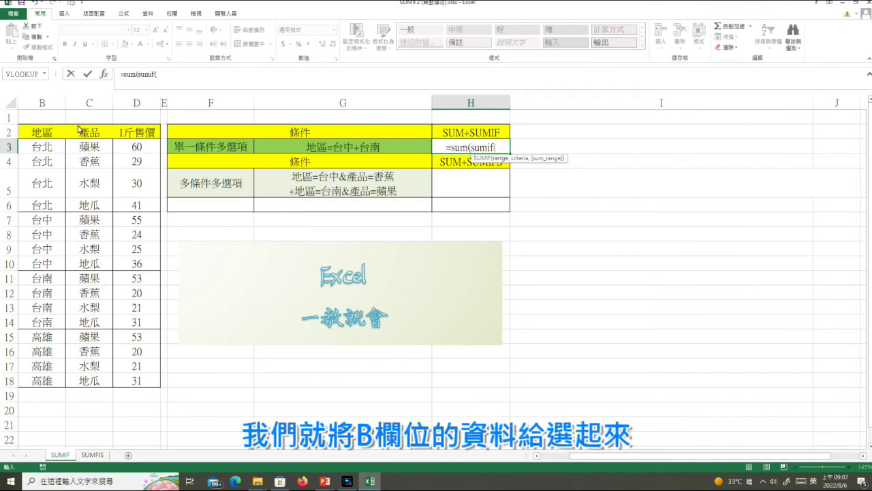
left_click_drag(43, 148, 44, 379)
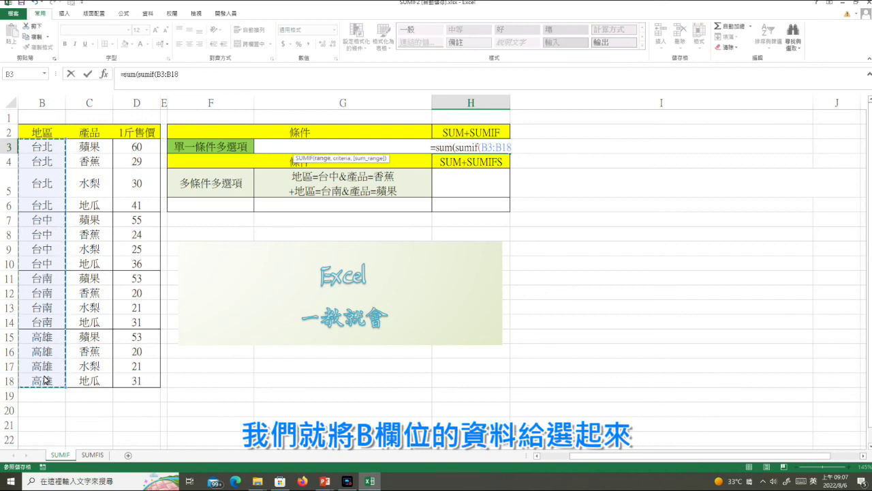
type(",")
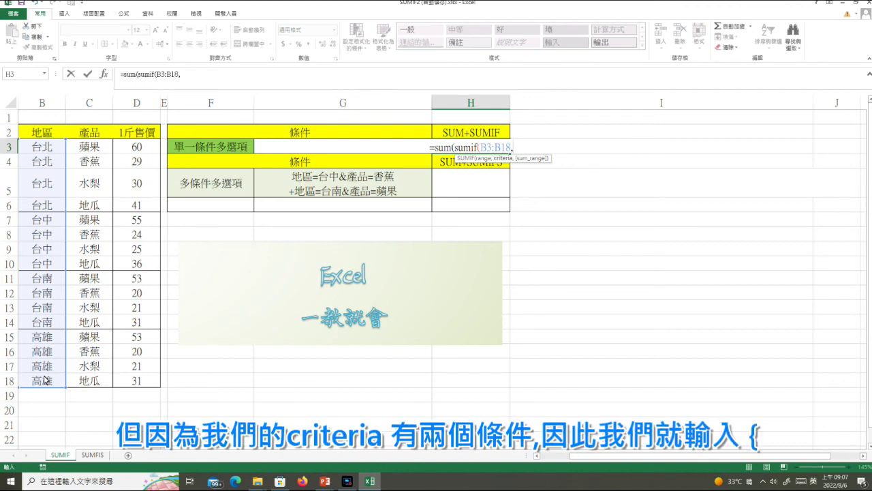
Enter the array {"台中","台南"} as the criteria of the SUMIF in H3.
type("{")
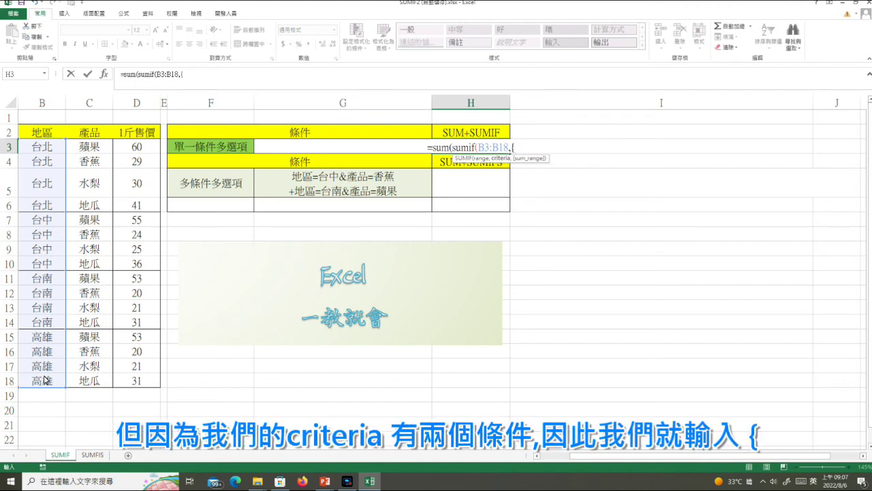
type("\"台中\"")
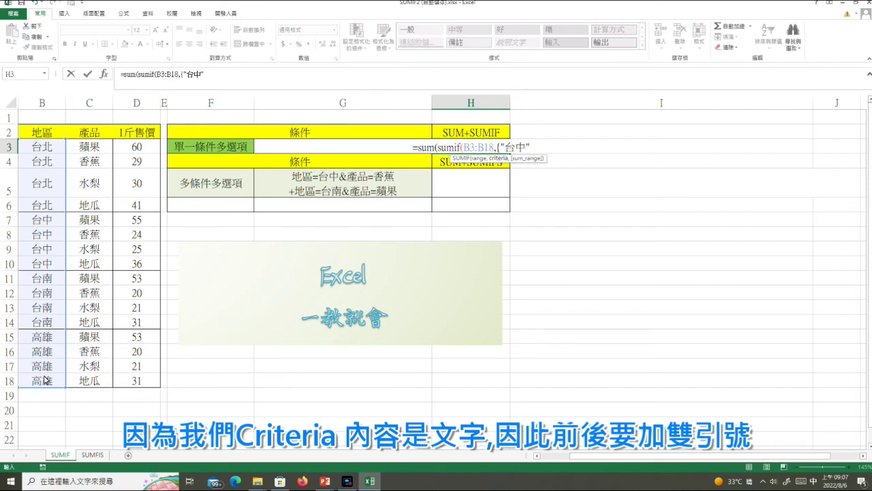
key("shift")
type(",")
key("shift")
key("shift")
type("\"w")
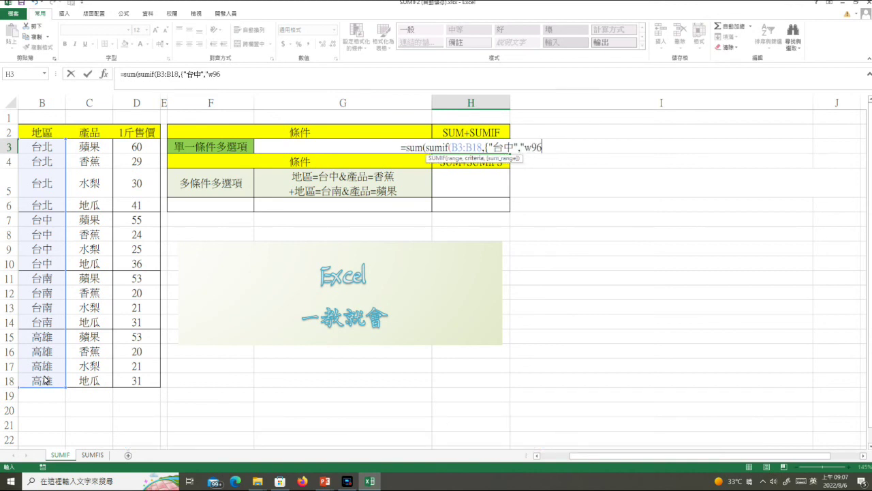
key("BackSpace")
key("shift")
type("台南")
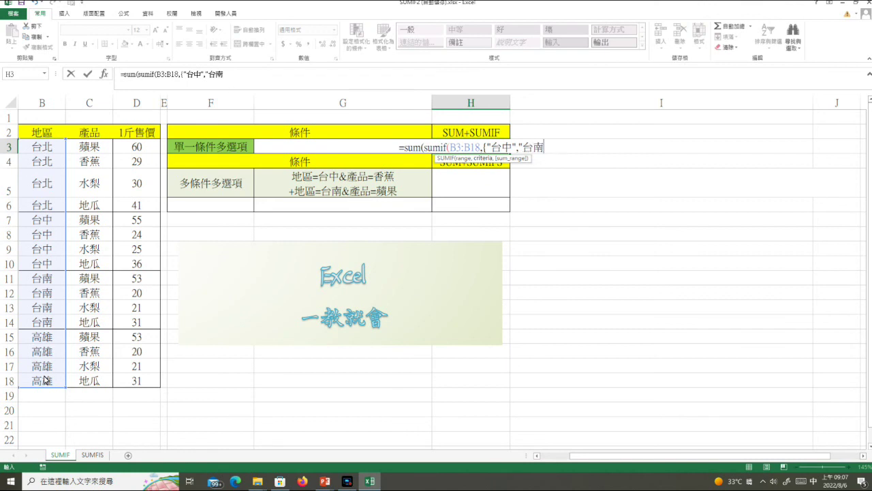
type("\"")
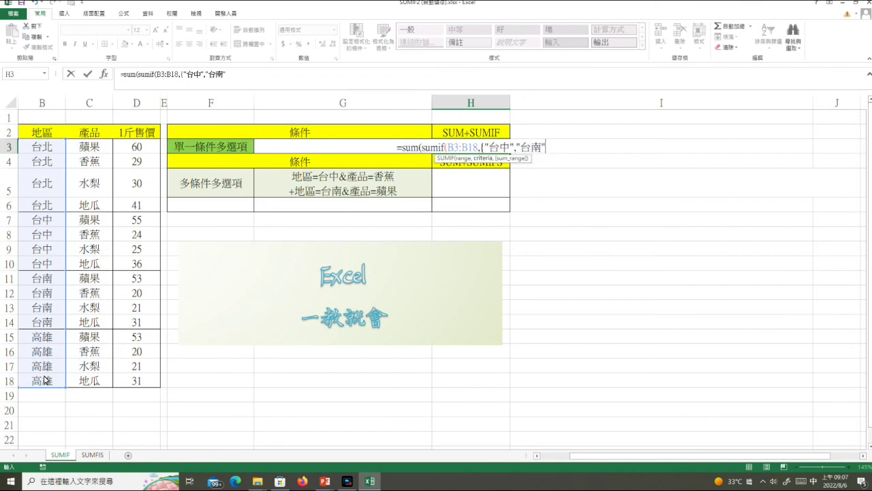
type("}")
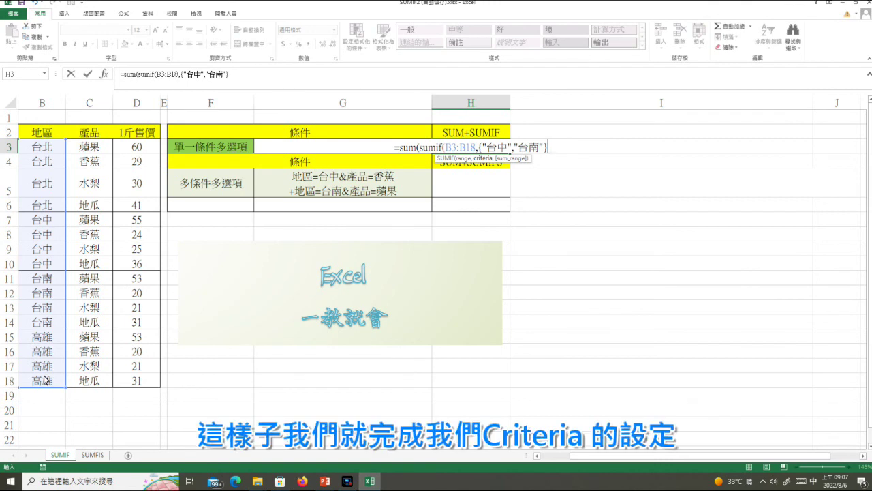
Add D3:D18 as the SUMIF sum range in H3 and complete the formula.
type(",")
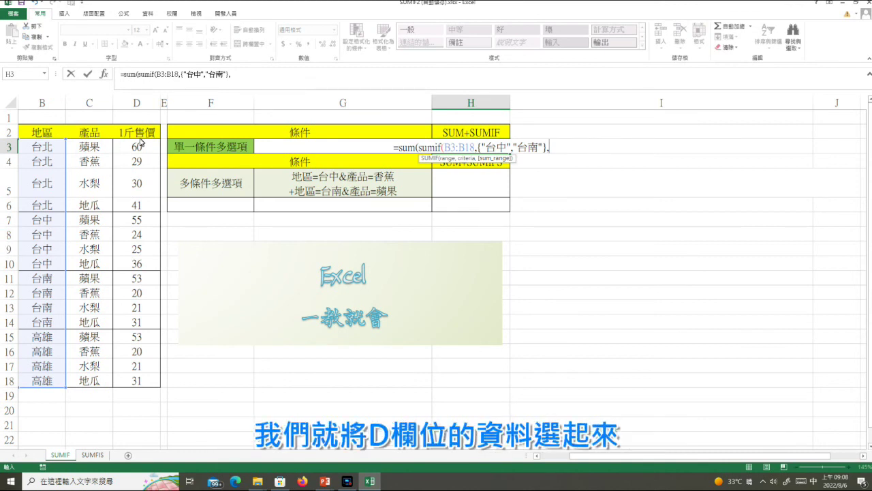
left_click_drag(137, 147, 135, 382)
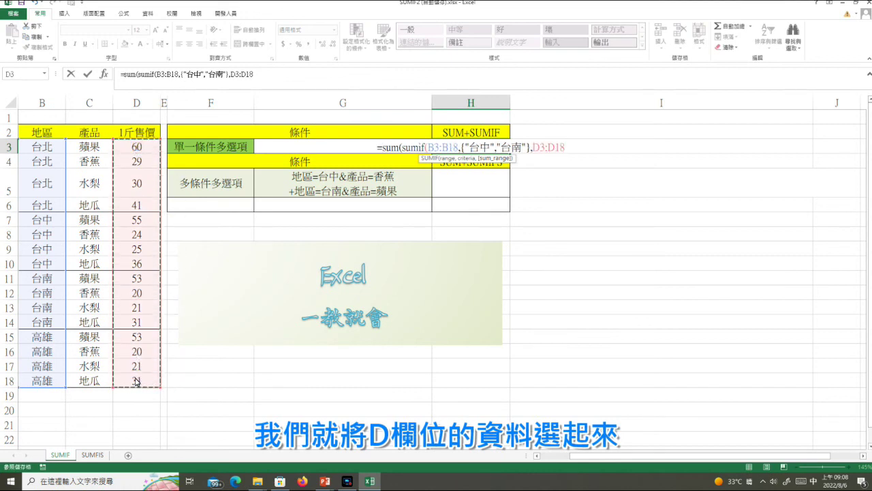
type("))")
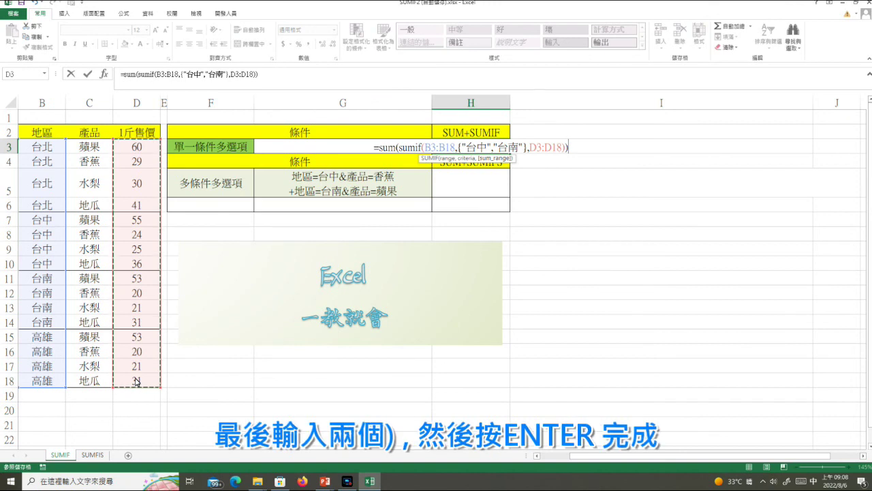
key("Return")
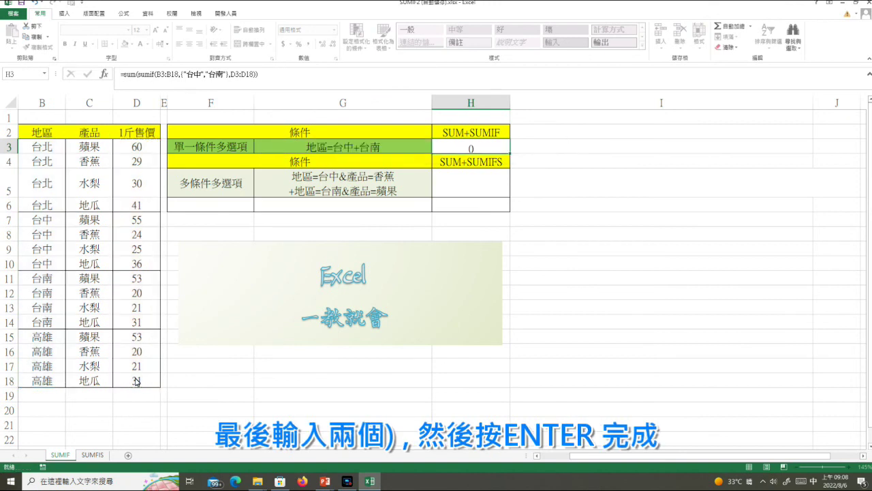
Copy the formula text of H3 into I3 as displayed text, =SUM(SUMIF(B3:B18,{"台中","台南"},D3:D18)).
left_click(486, 149)
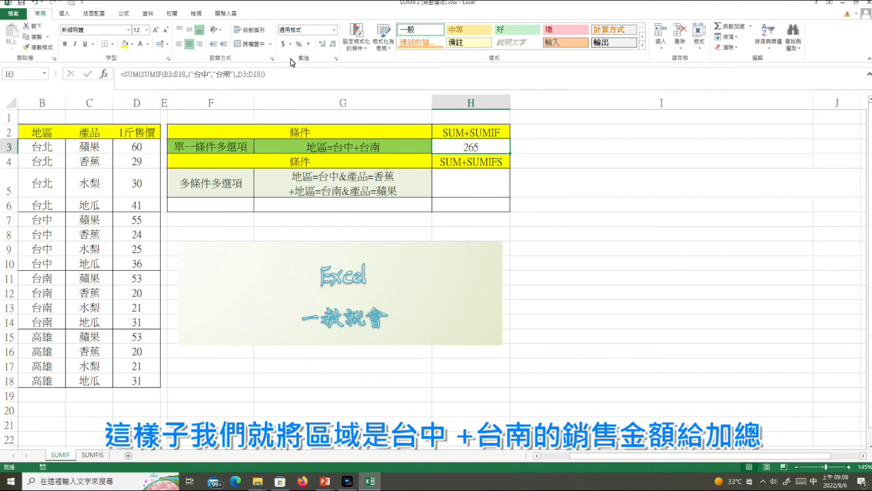
left_click(277, 75)
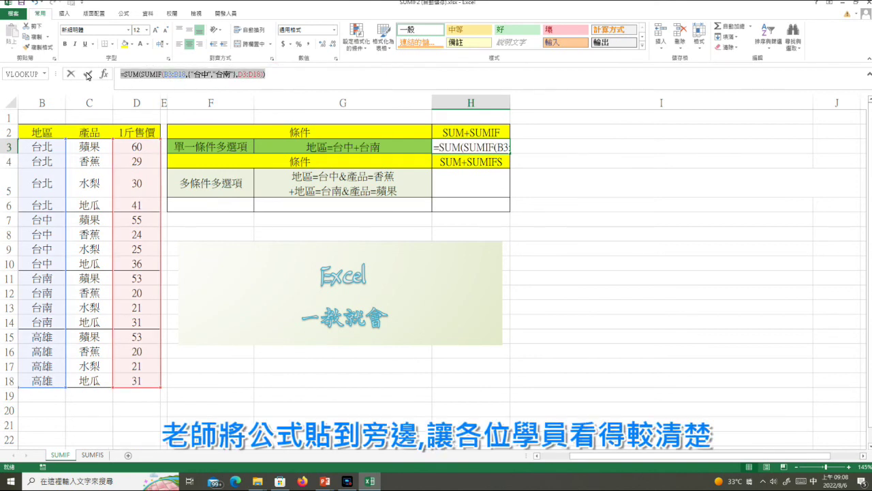
key("Return")
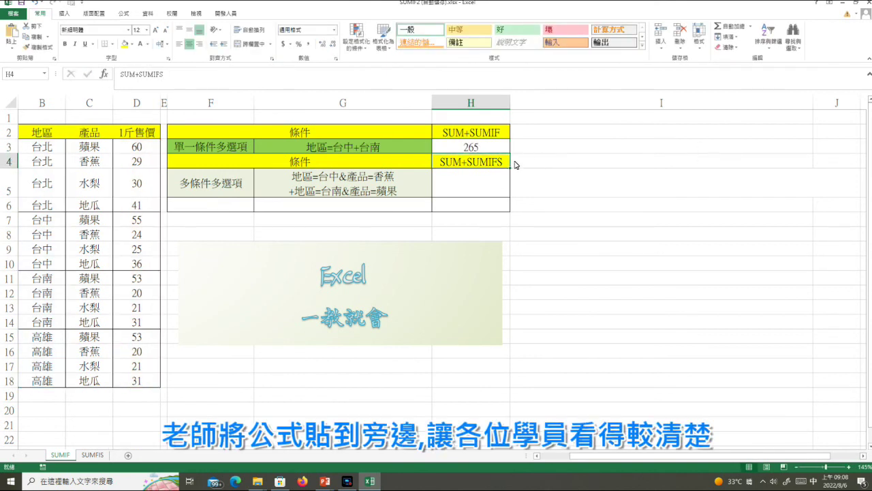
left_click(530, 150)
double_click(530, 150)
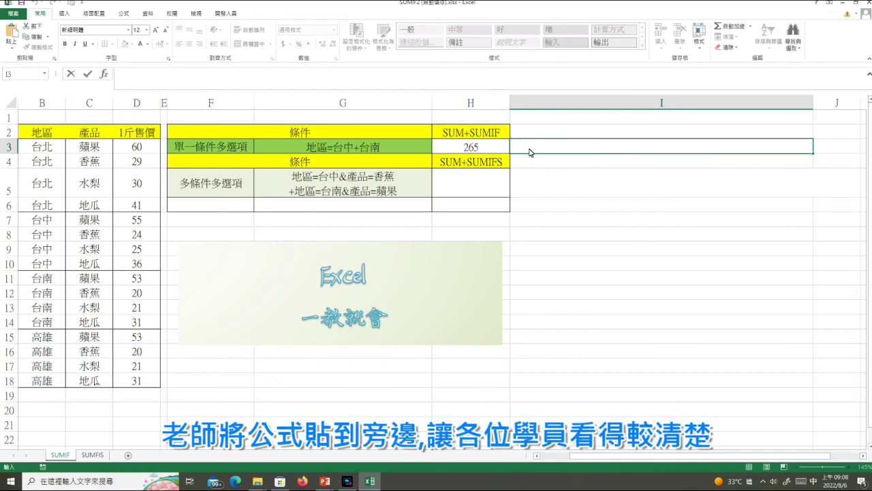
type("=SUM(SUMIF(B3:B18,{\"台中\",\"台南\"},D3:D18))")
key("Return")
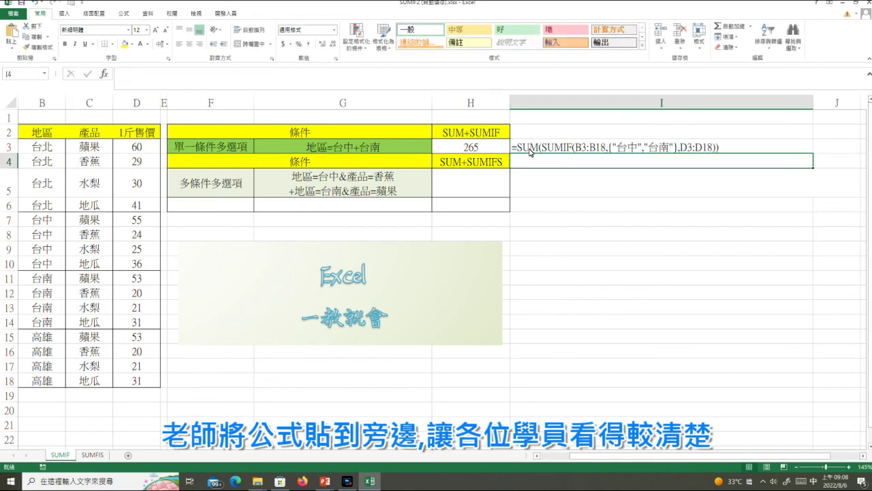
Start a SUM formula with a nested SUMIFS in H5, using sum range D3:D18 and first criteria range B3:B18.
left_click(484, 184)
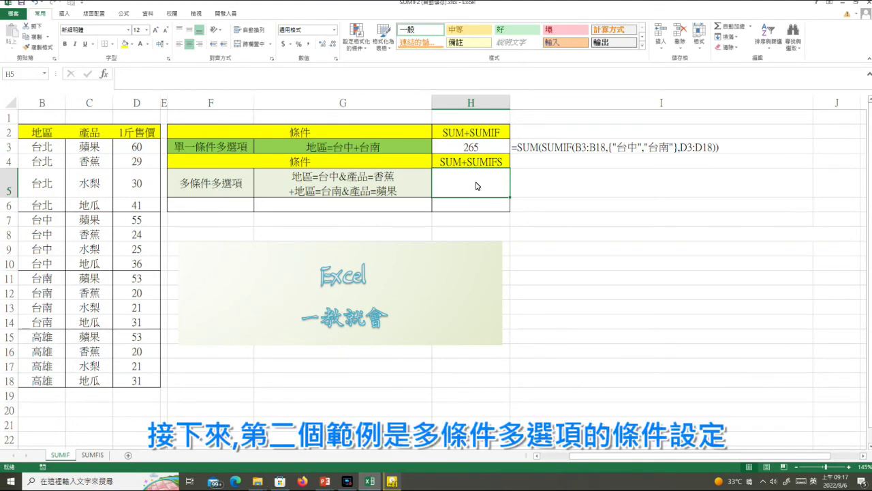
left_click(235, 188)
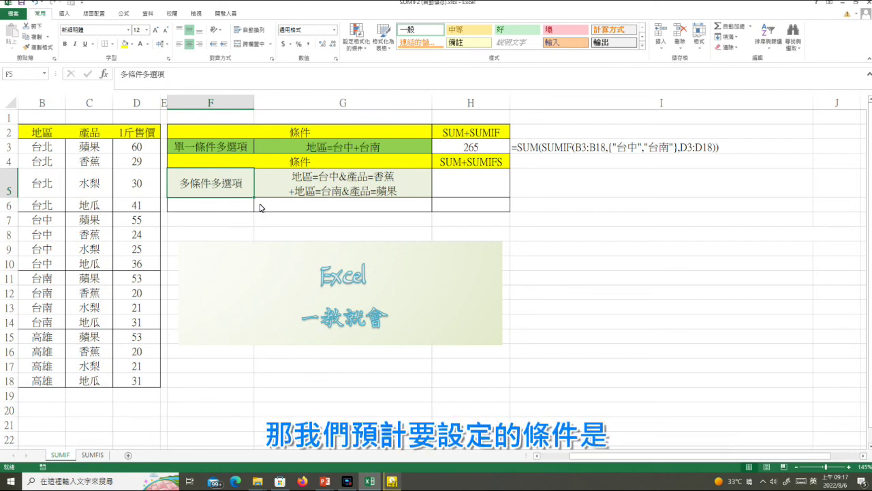
left_click(317, 190)
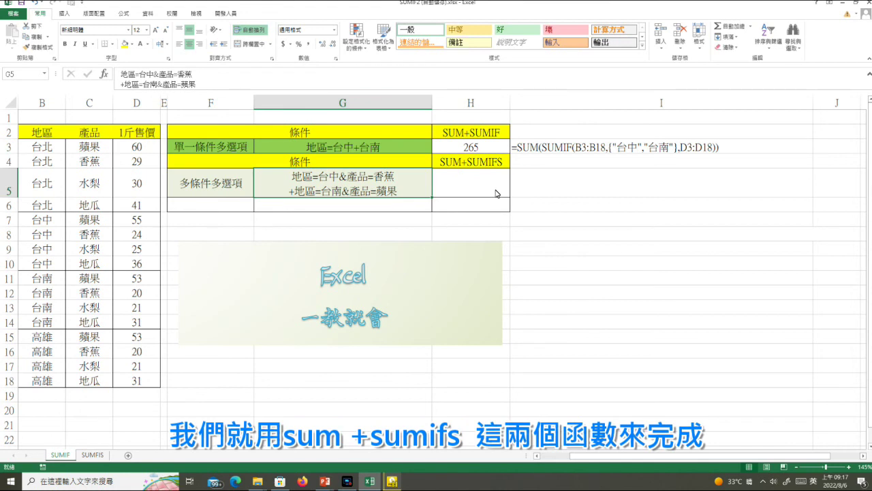
left_click(475, 194)
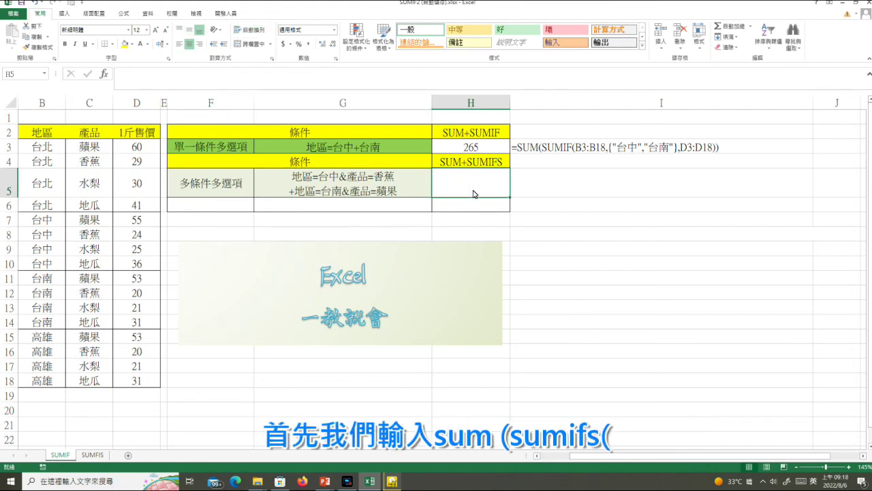
type("=sum(")
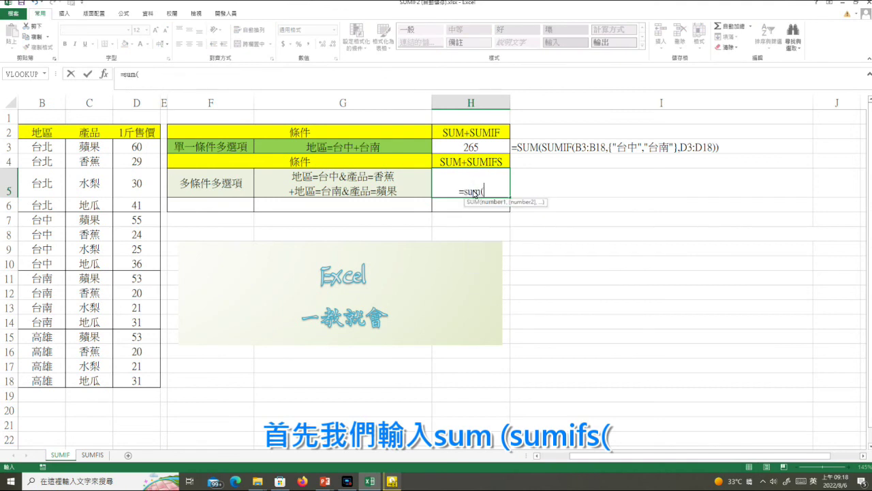
type("sumifs")
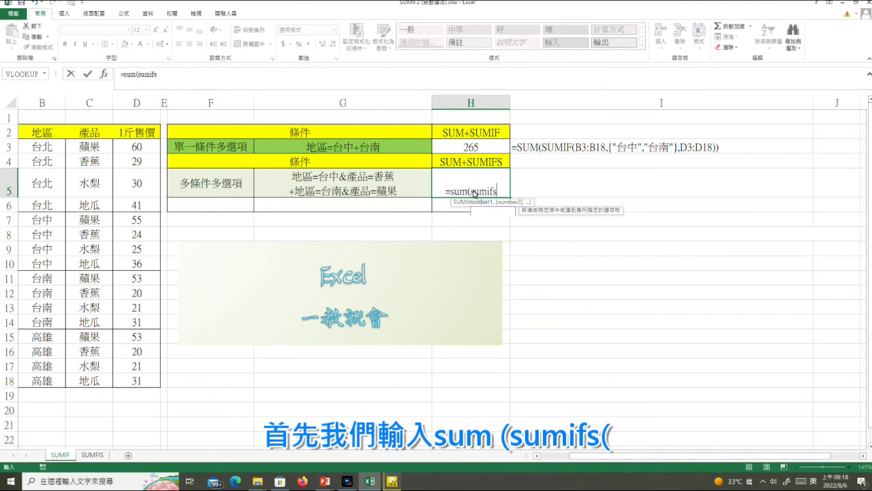
type("(")
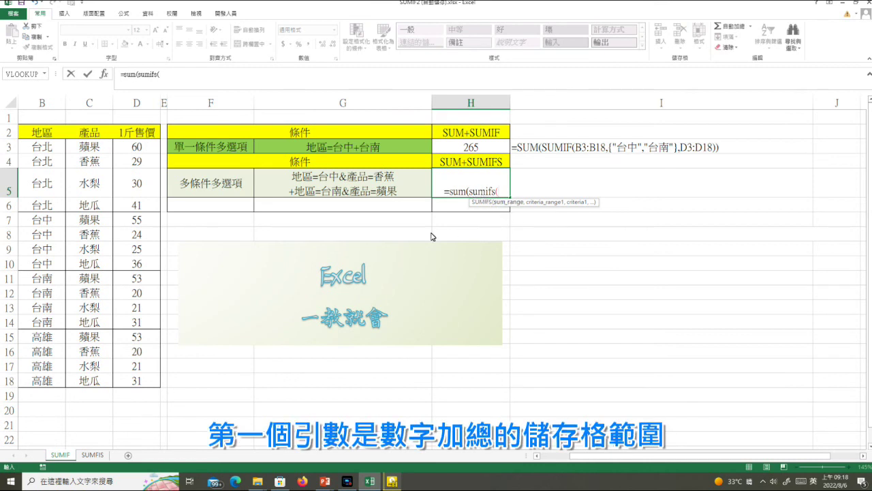
left_click_drag(137, 148, 139, 383)
type(",")
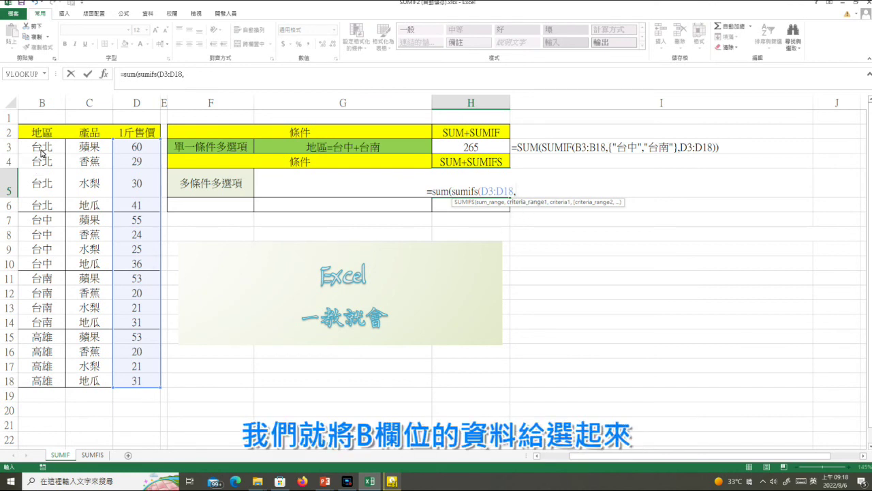
left_click_drag(37, 151, 44, 387)
type(",")
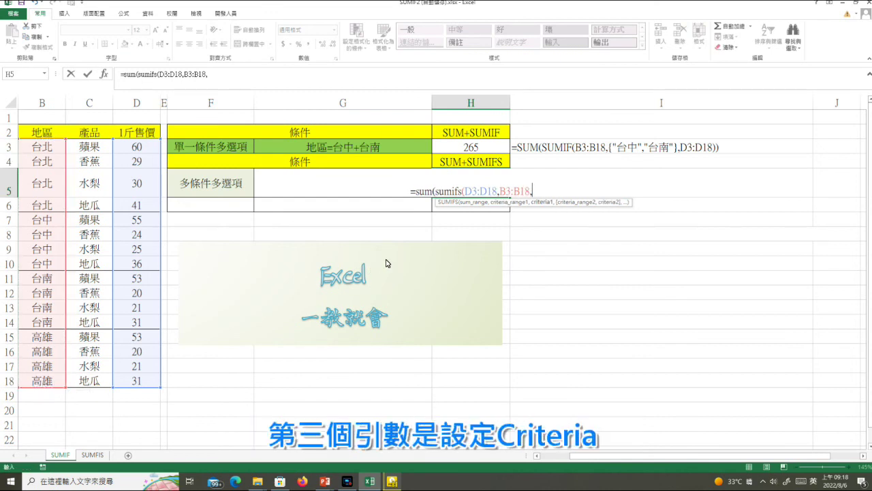
Enter the array {"台中","台南"} as the first criteria of the SUMIFS in H5.
type("{")
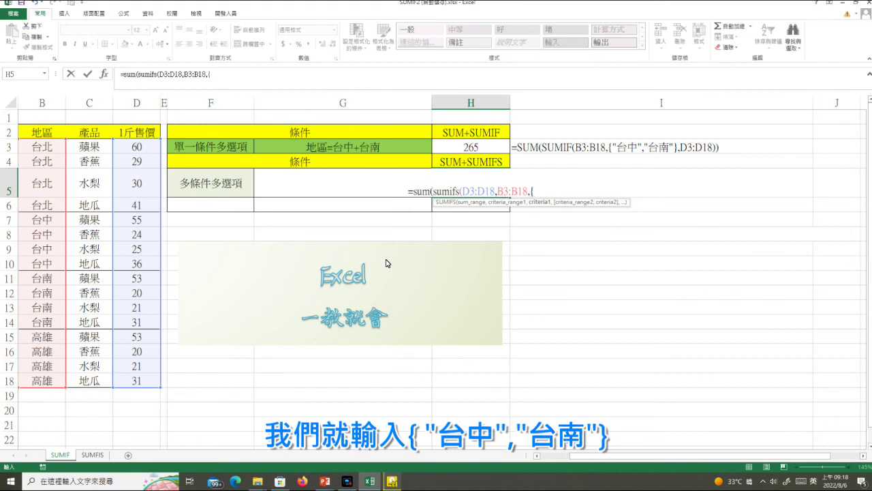
type("\"")
key("shift")
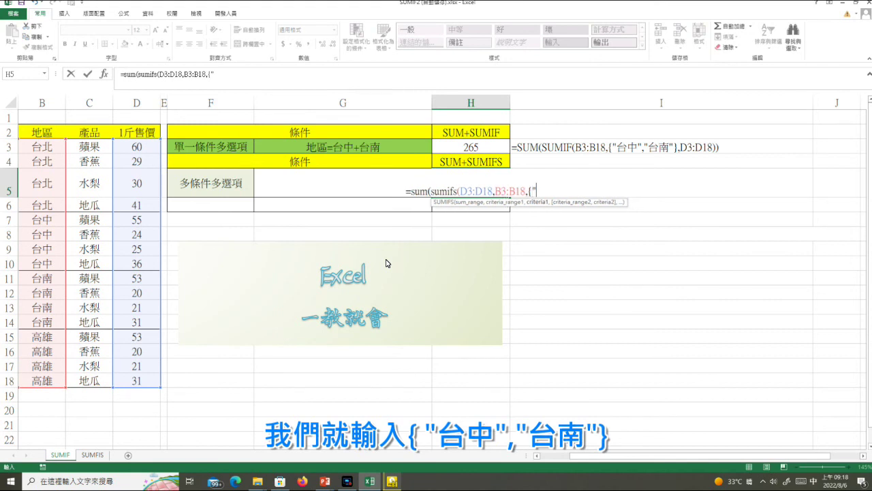
type("台中")
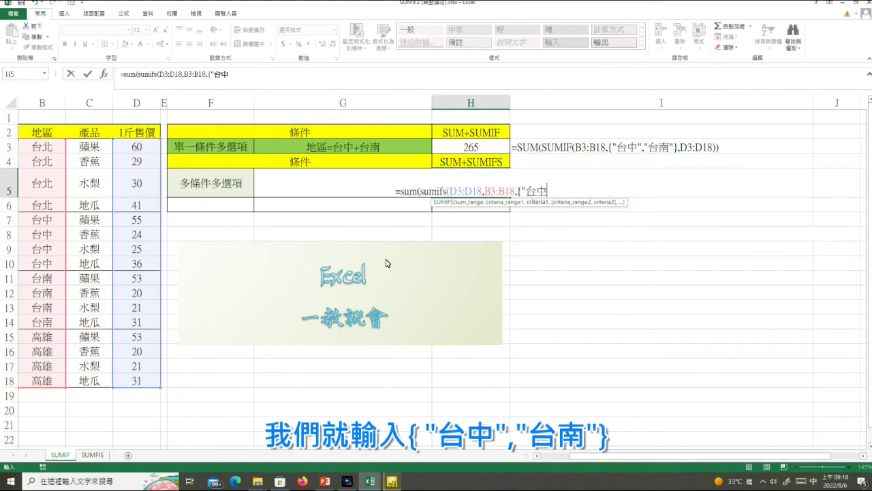
type("\"")
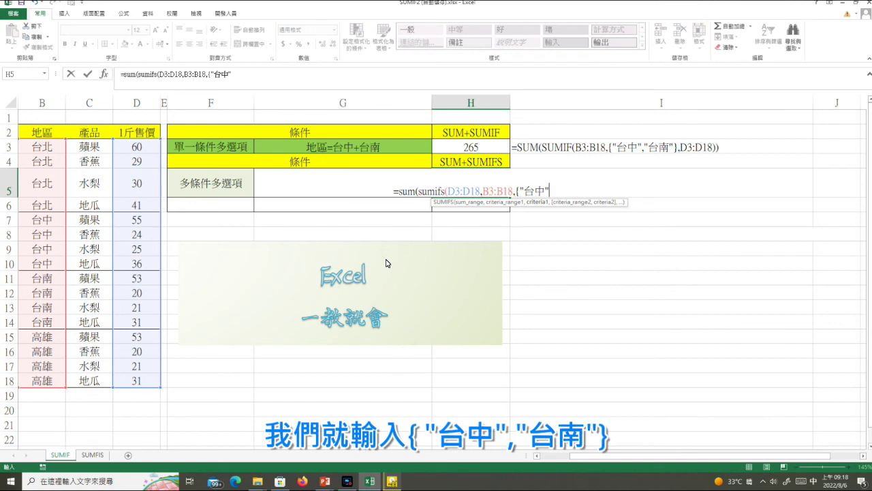
key("shift")
type(",")
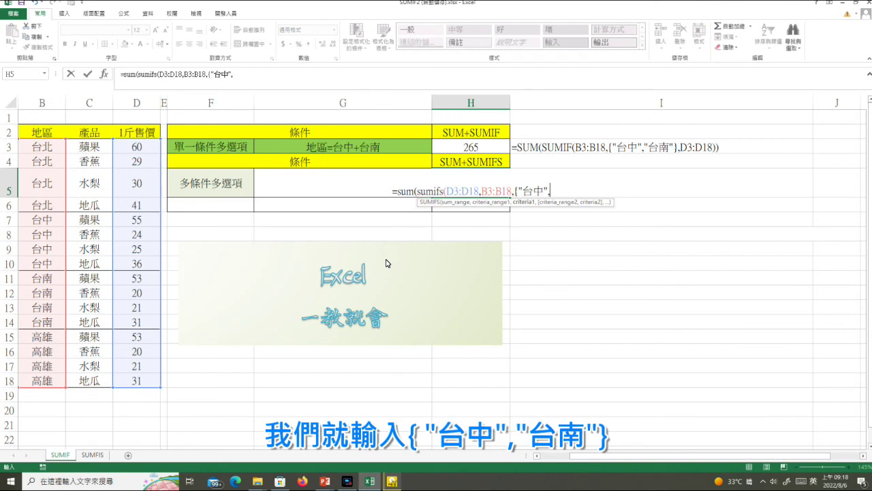
type("\"")
key("shift")
type("台南")
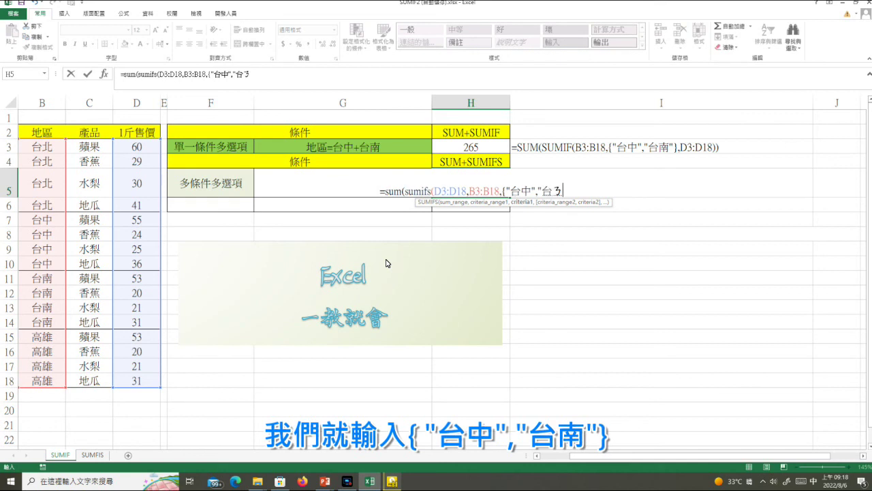
type("\"")
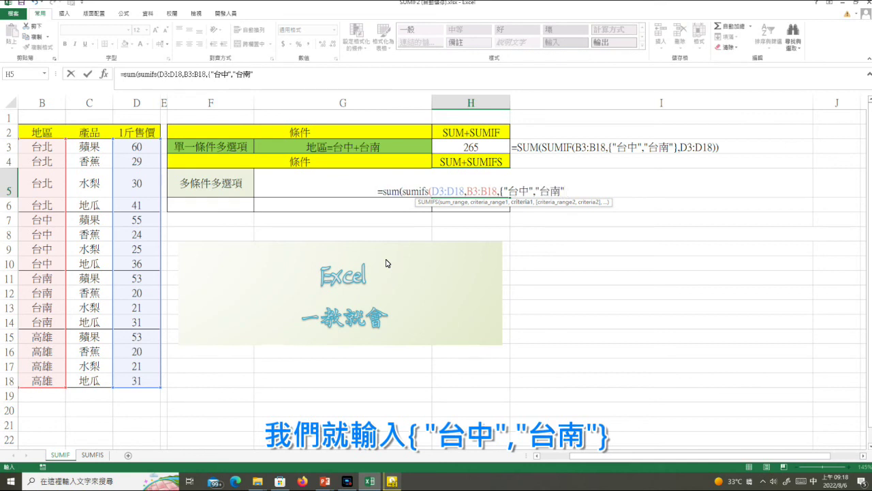
key("shift")
type("},")
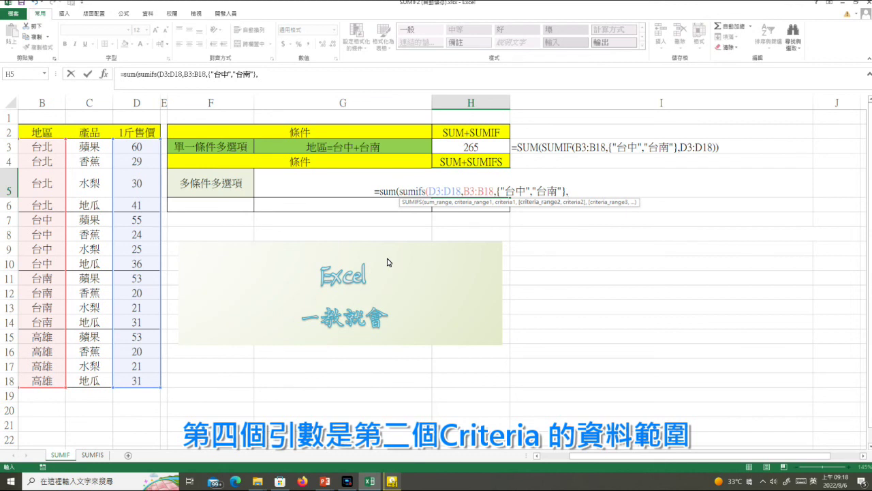
Add the product range C3:C18 as the second criteria range of the SUMIFS in H5.
left_click(94, 151)
left_click_drag(94, 156, 107, 387)
type(",")
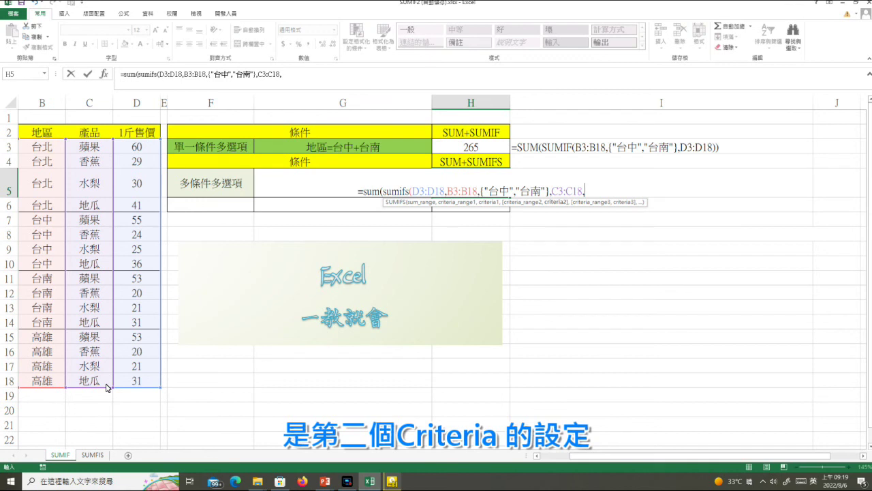
Enter the array {"香蕉","蘋果"} as the second criteria in H5 and complete the formula.
type("{\"")
key("shift")
type("香蕉")
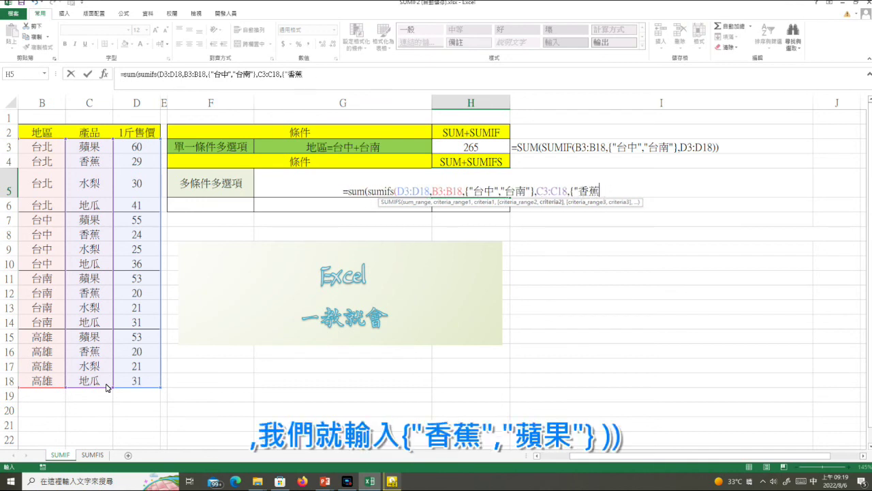
type("\"")
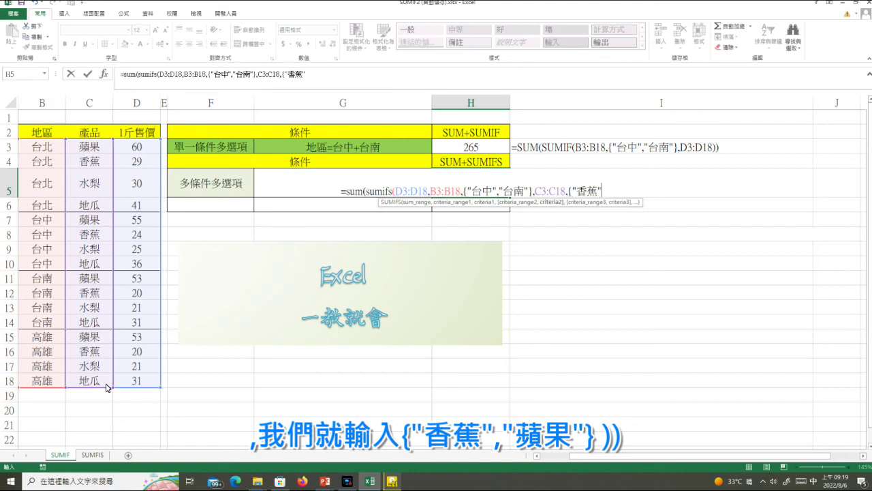
key("shift")
type(",\"")
key("shift")
type("蘋果")
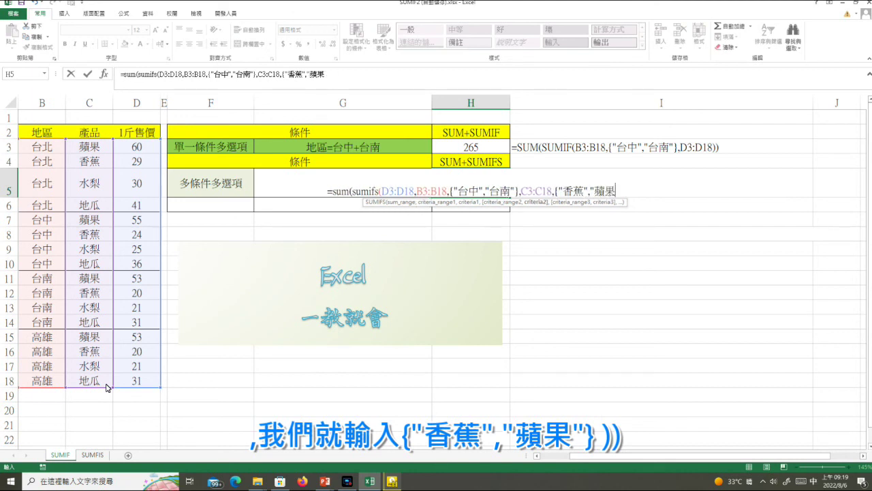
key("shift")
type("\"})")
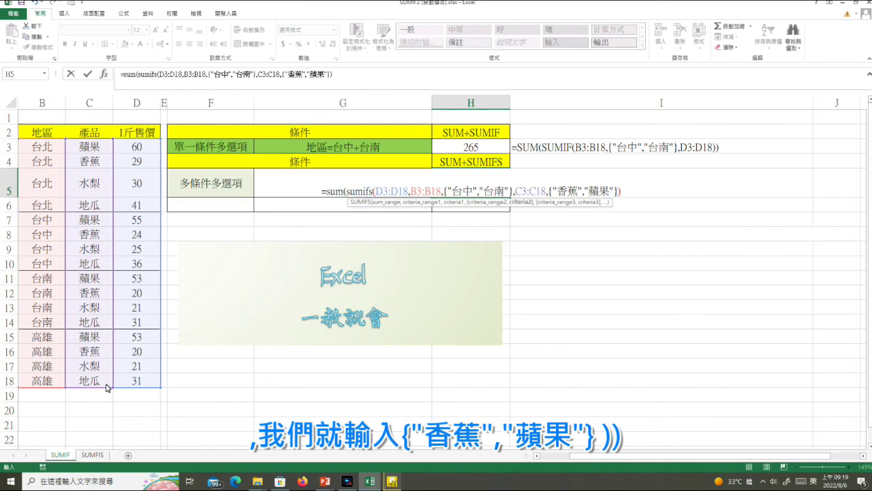
type(")")
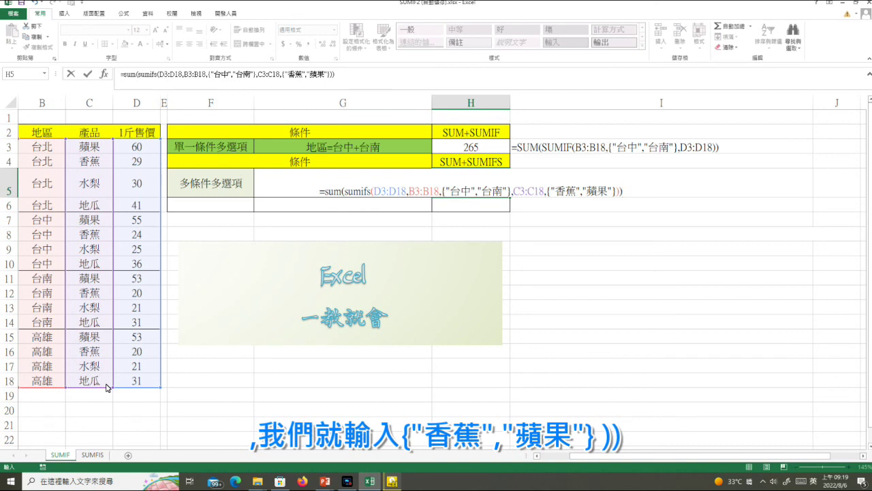
key("Return")
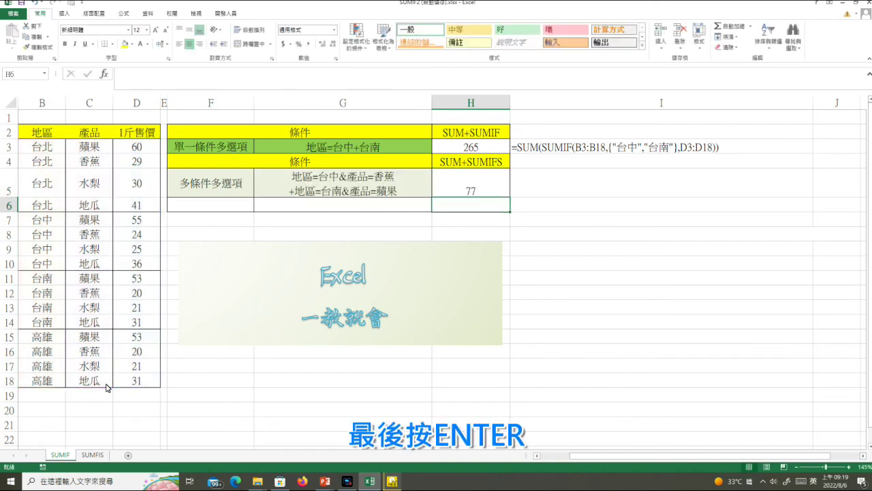
Copy the formula text of H5 into I5 as displayed text, =SUM(SUMIFS(D3:D18,B3:B18,{"台中","台南"},C3:C18,{"香蕉","蘋果"})).
left_click(474, 183)
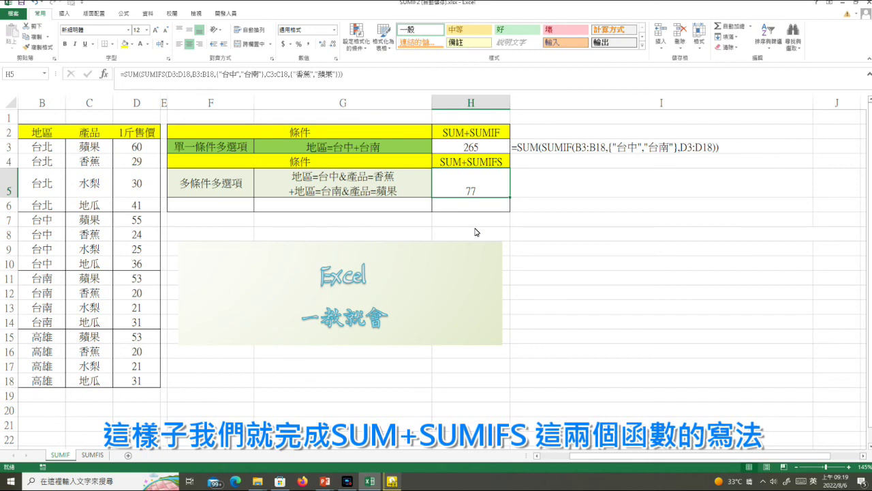
triple_click(365, 75)
key("ctrl+c")
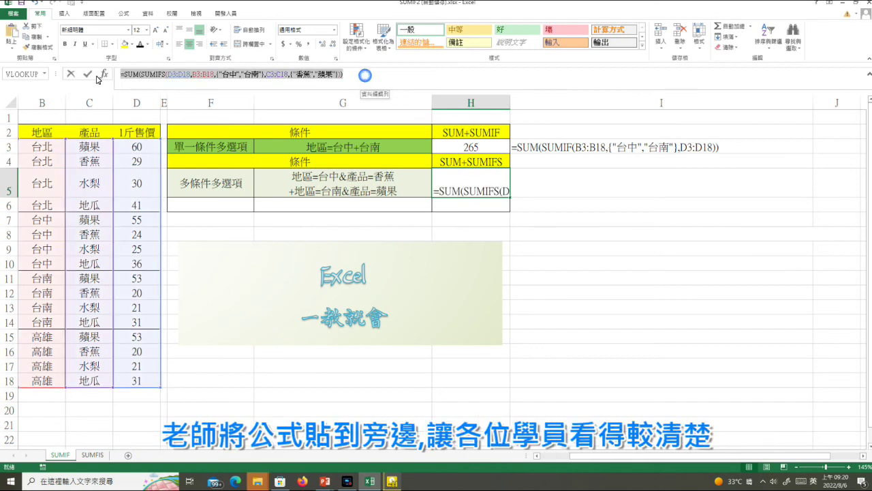
key("Return")
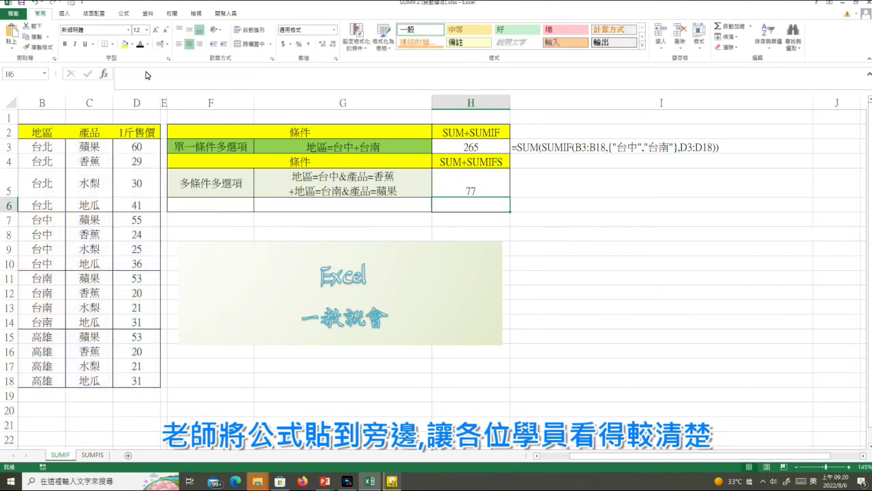
left_click(557, 182)
type("'")
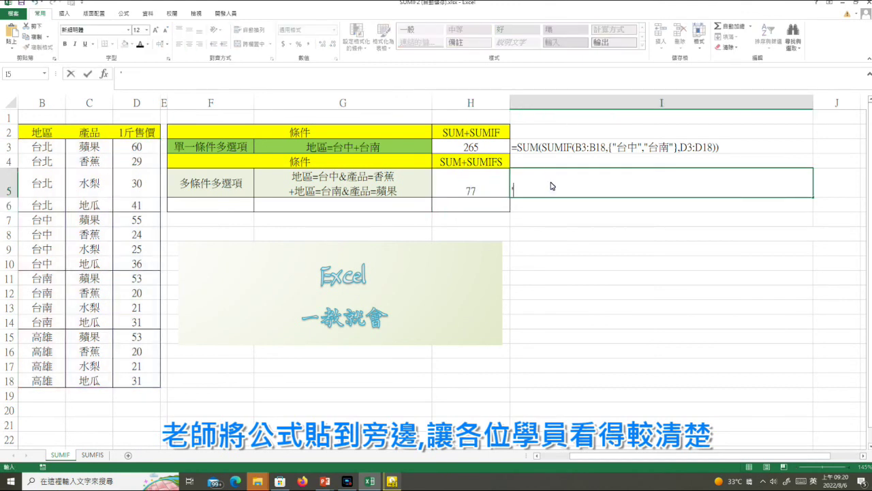
key("ctrl+v")
key("Return")
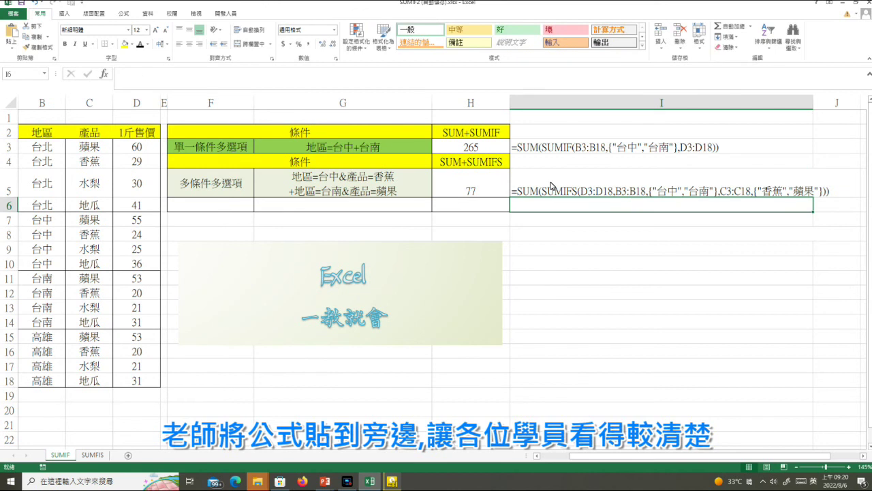
left_click(552, 186)
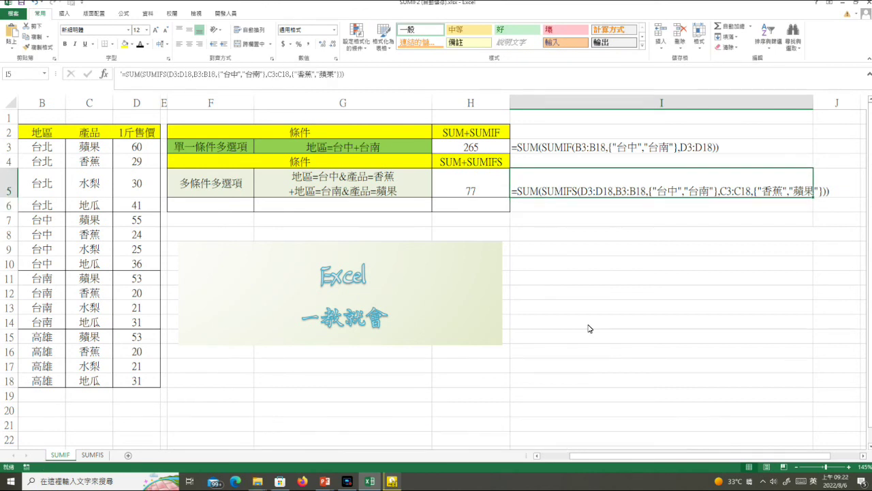